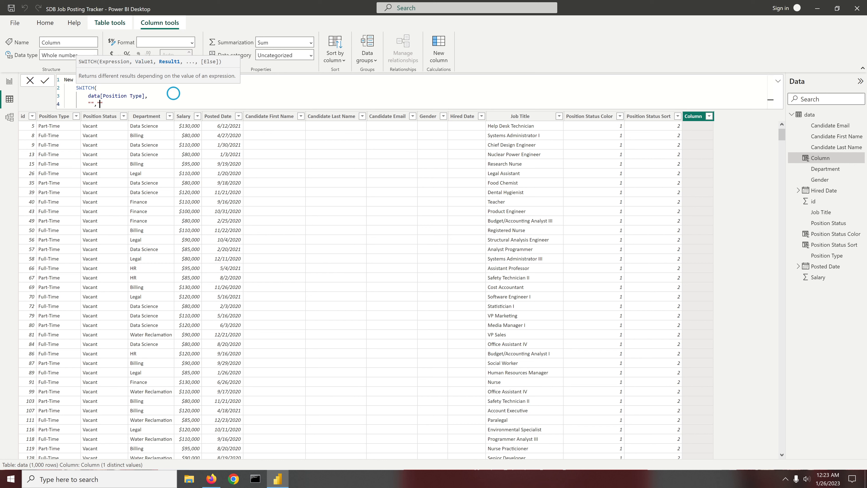
- Enter the first value-result pair in the SWITCH formula, mapping "Part-Time" to "Wage"
{"action": "key", "text": "Left"}
{"action": "key", "text": "Left"}
{"action": "type", "text": "Part-Time"}
{"action": "key", "text": "Right"}
{"action": "key", "text": "Right"}
{"action": "key", "text": "Right"}
{"action": "type", "text": "Wage"}
{"action": "key", "text": "Right"}
{"action": "type", "text": ","}
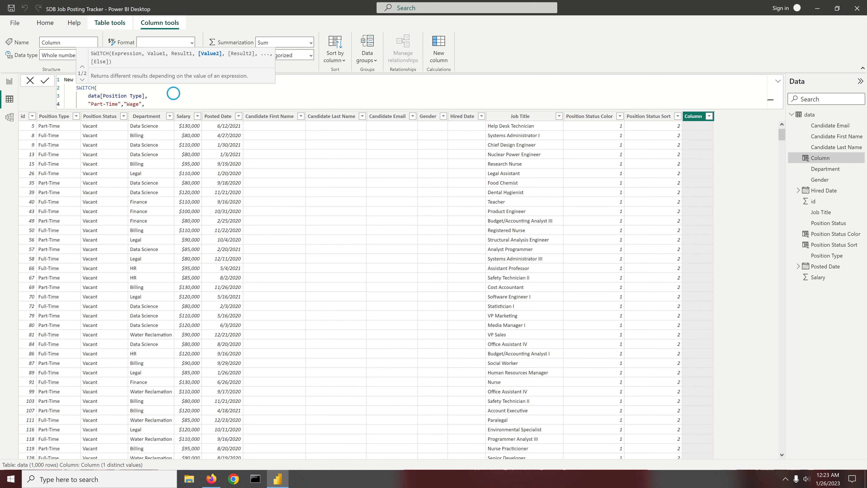
- Add a second value-result pair on a new line of the SWITCH formula, mapping "Fill-Time" to "Salary"
{"action": "key", "text": "shift+Return"}
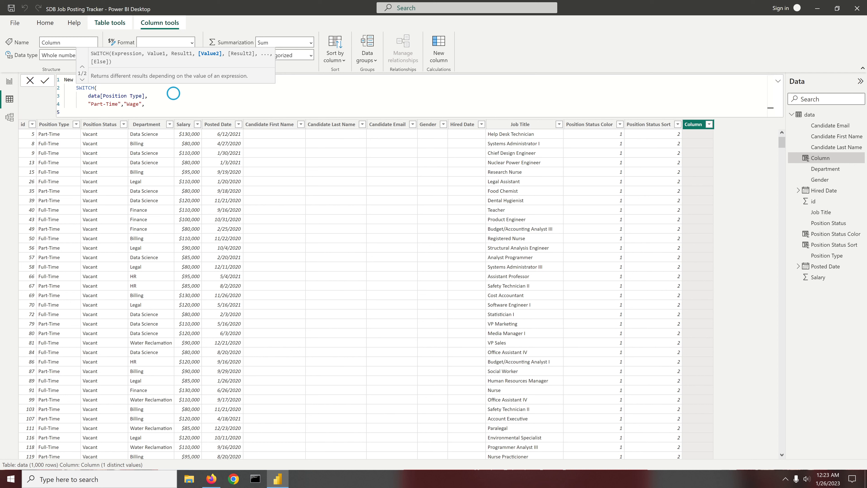
{"action": "type", "text": "\"\"Fill-Time"}
{"action": "key", "text": "Right"}
{"action": "type", "text": ",\"Salary\","}
{"action": "key", "text": "Return"}
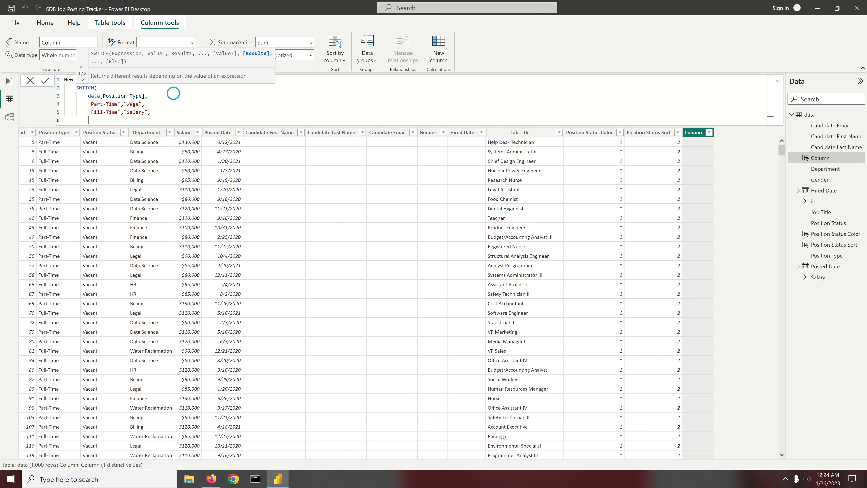
- Set "Unknown" as the SWITCH fallback result, close the function and commit the New Position Type column
{"action": "type", "text": "\"Unknown\""}
{"action": "key", "text": "shift+Return"}
{"action": "type", "text": ")"}
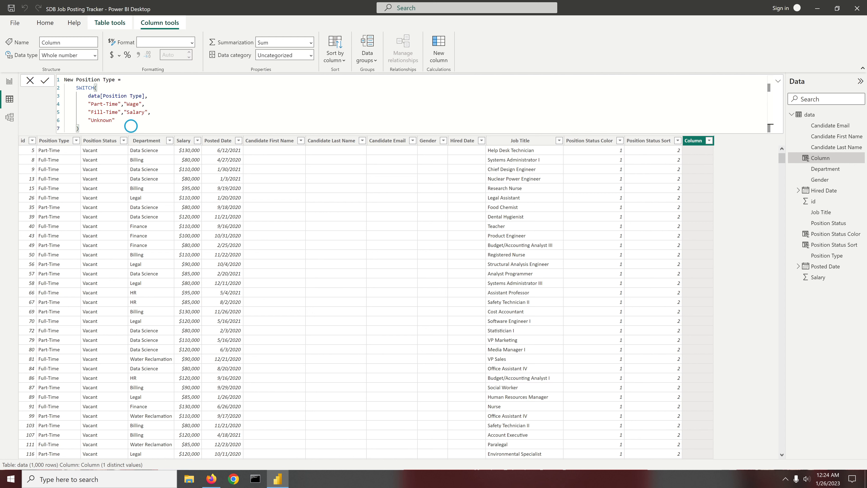
{"action": "key", "text": "Return"}
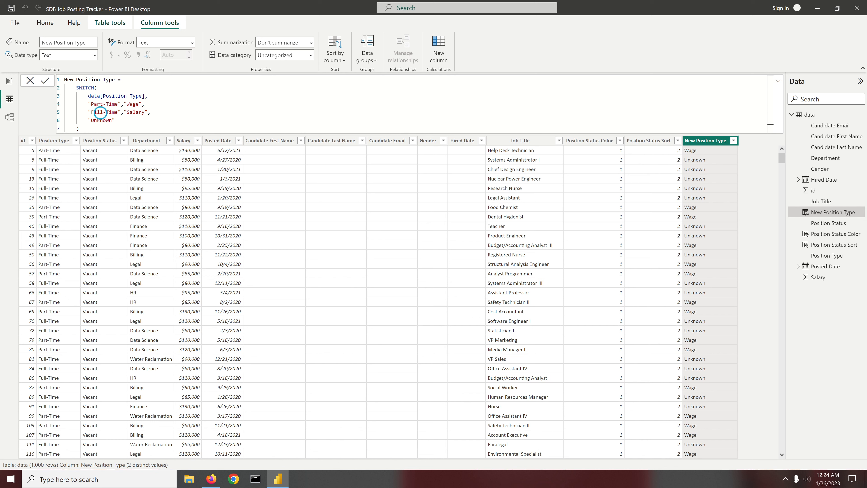
- Correct "Fill-Time" to "Full-Time" in the New Position Type formula and commit it
{"action": "left_click", "coordinate": [96, 112]}
{"action": "key", "text": "BackSpace"}
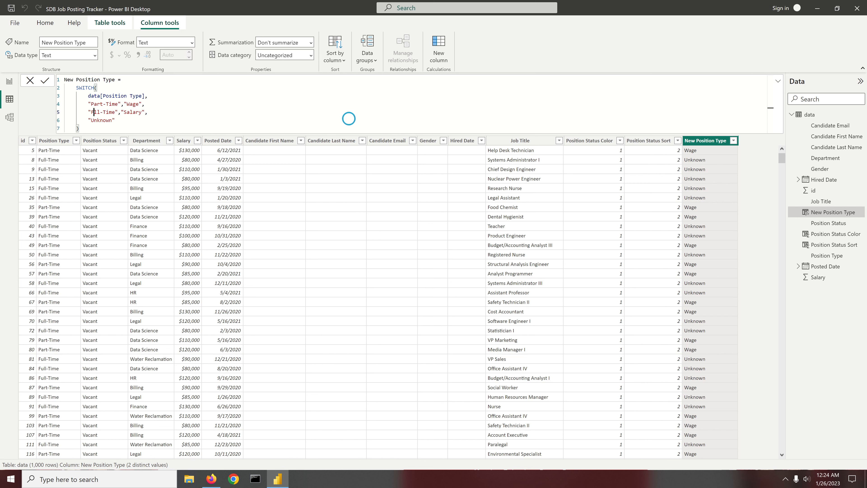
{"action": "type", "text": "u"}
{"action": "left_click", "coordinate": [259, 121]}
{"action": "key", "text": "Return"}
{"action": "left_click", "coordinate": [89, 96]}
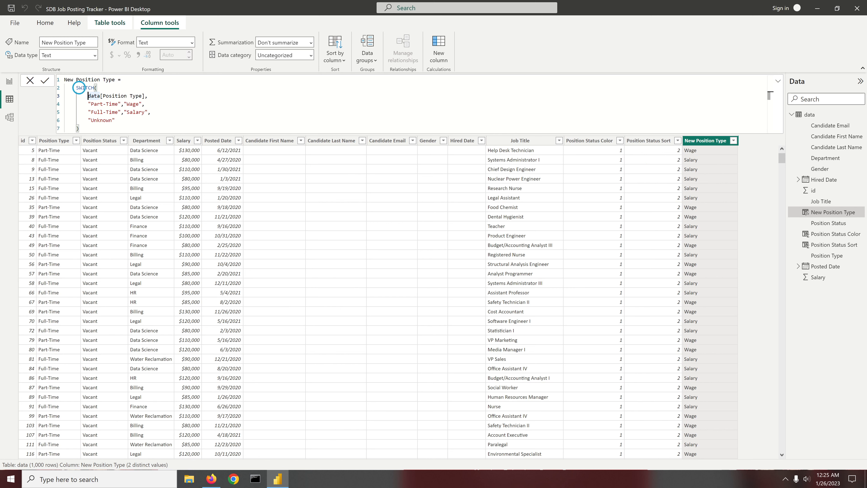
{"action": "left_click_drag", "start_coordinate": [70, 88], "coordinate": [93, 87]}
- Add the New Position Type field to the job postings table on the report's Main Page
{"action": "left_click", "coordinate": [9, 81]}
{"action": "left_click", "coordinate": [319, 355]}
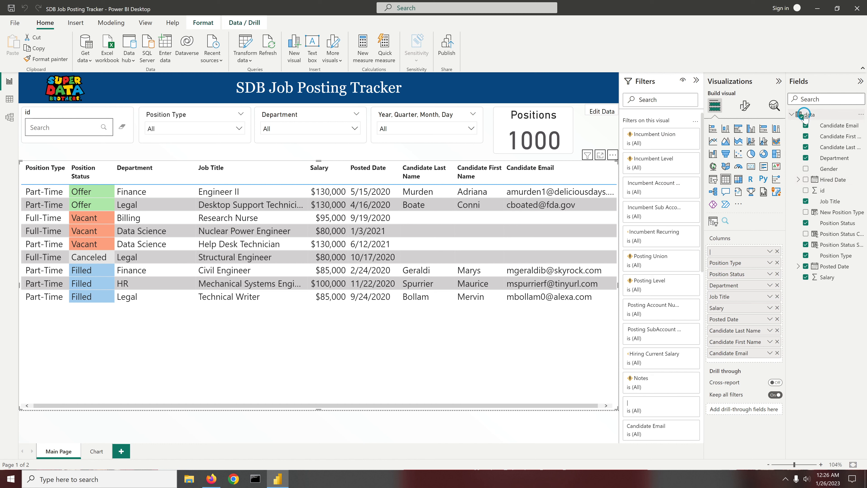
{"action": "left_click", "coordinate": [806, 212]}
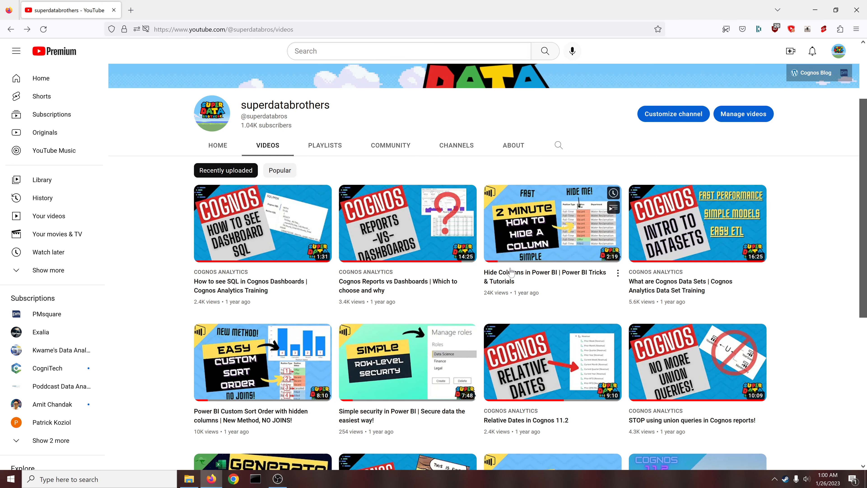
{"action": "mouse_move", "coordinate": [469, 300]}
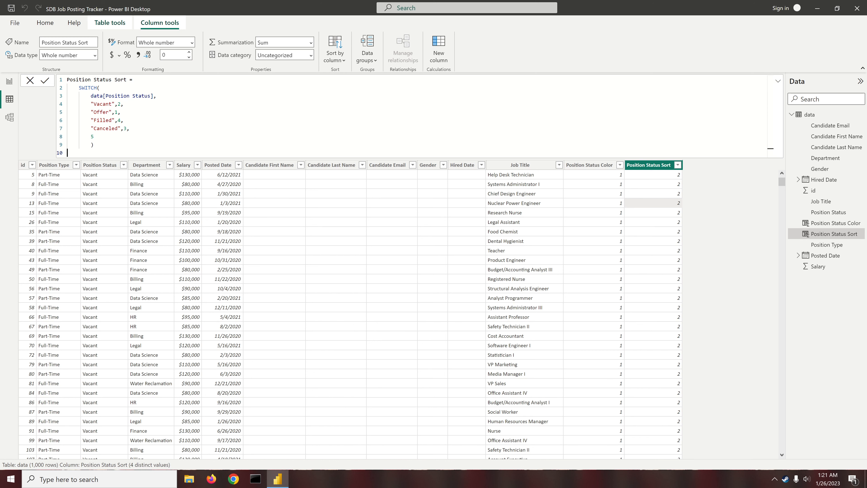
- Replace the Position Status Sort formula text with Position Status Color, a SWITCH(True()) using CONTAINSSTRING on Position Status: "Vac" 1, "Off" 2, "ill" 3, "anceled" 4, otherwise 5
{"action": "left_click_drag", "start_coordinate": [95, 144], "coordinate": [42, 78]}
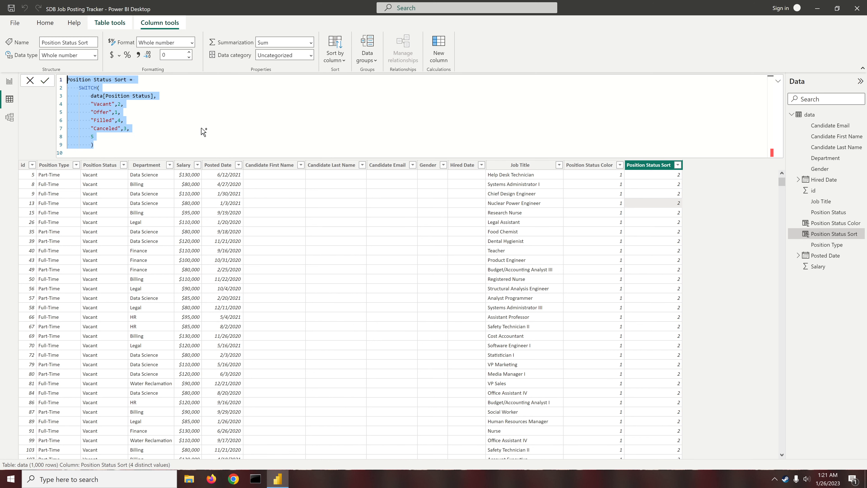
{"action": "type", "text": "Position Status Color=     SWITCH(         True(),         CONTAINSSTRING(data[Position Status], \"Vac\"), 1,         CONTAINSSTRING(data[Position Status], \"Off\"), 2,         CONTAINSSTRING(data[Position Status], \"ill\"), 3,         CONTAINSSTRING(data[Position Status], \"anceled\"), 4,         5         )"}
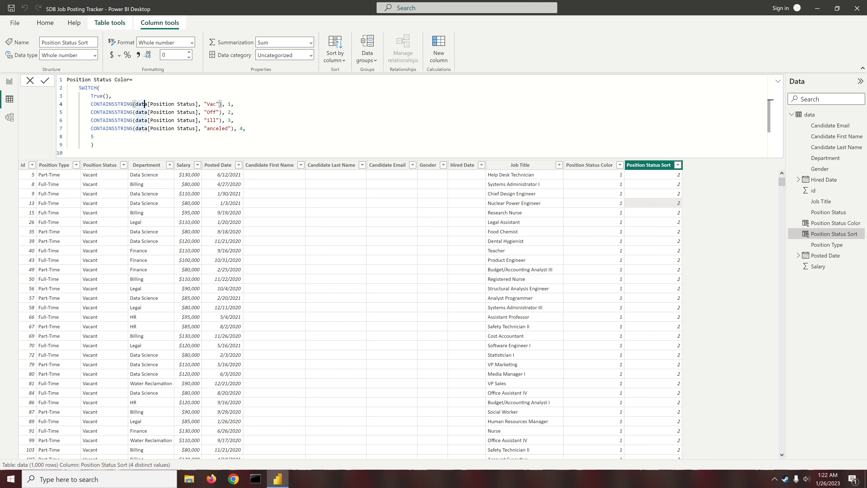